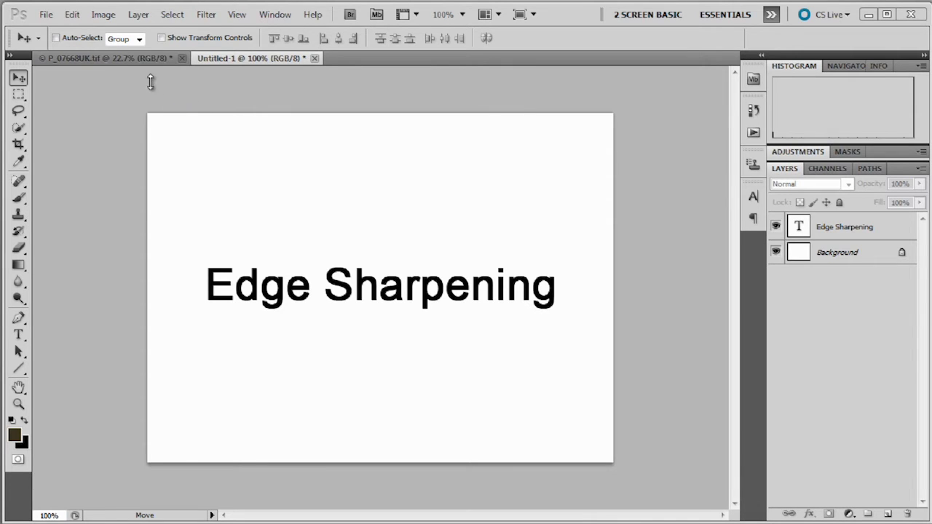
left_click(122, 58)
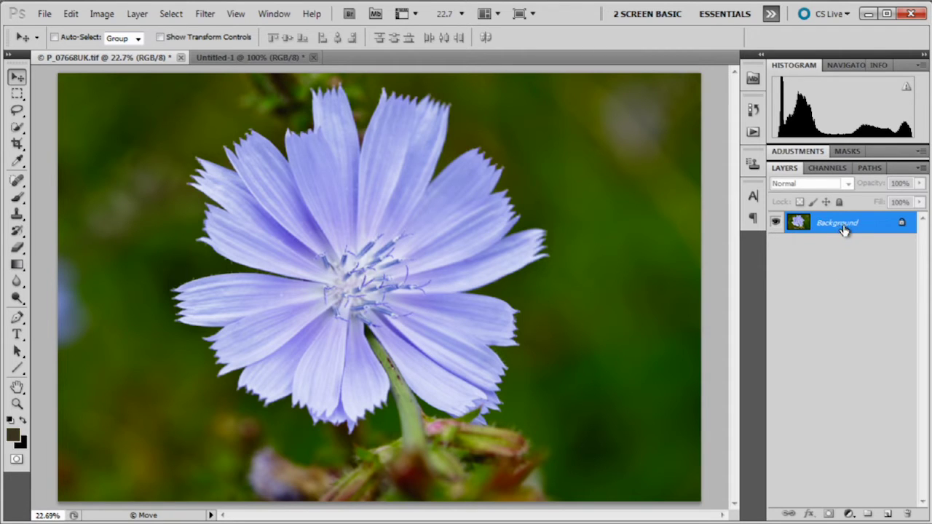
Step: Duplicate the Background layer with Ctrl+J and rename the copy 'Sharpening'
key("ctrl+j")
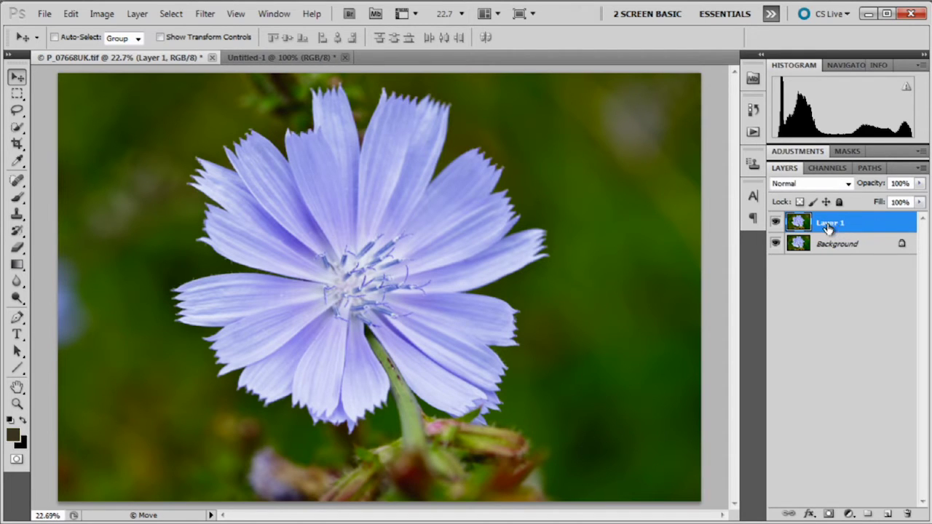
double_click(828, 224)
key("ctrl+a")
type("Sharpening")
key("Return")
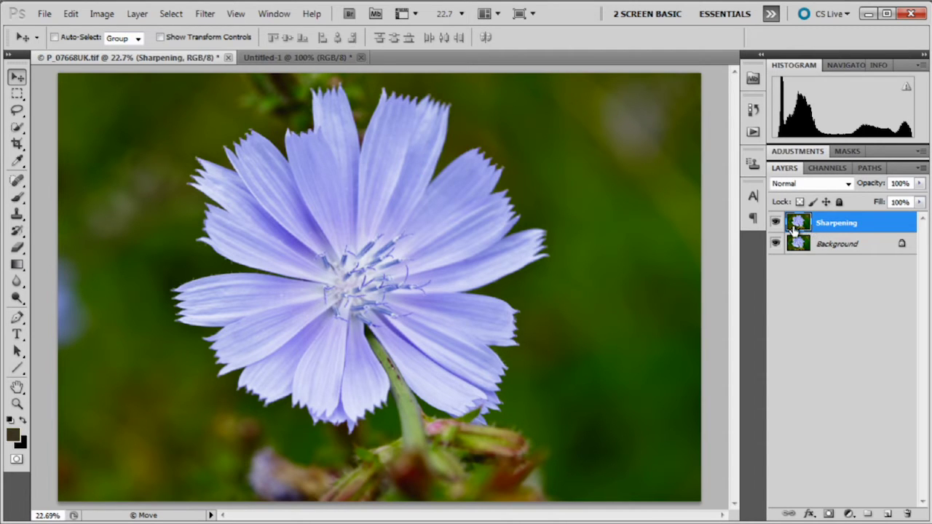
Step: Convert the Sharpening layer to a smart object via Layer > Smart Objects
left_click(136, 14)
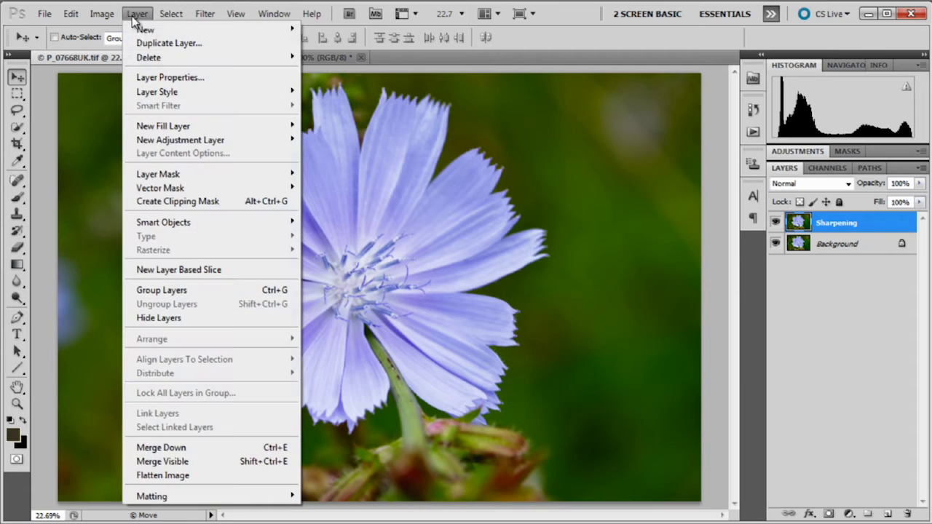
mouse_move(178, 226)
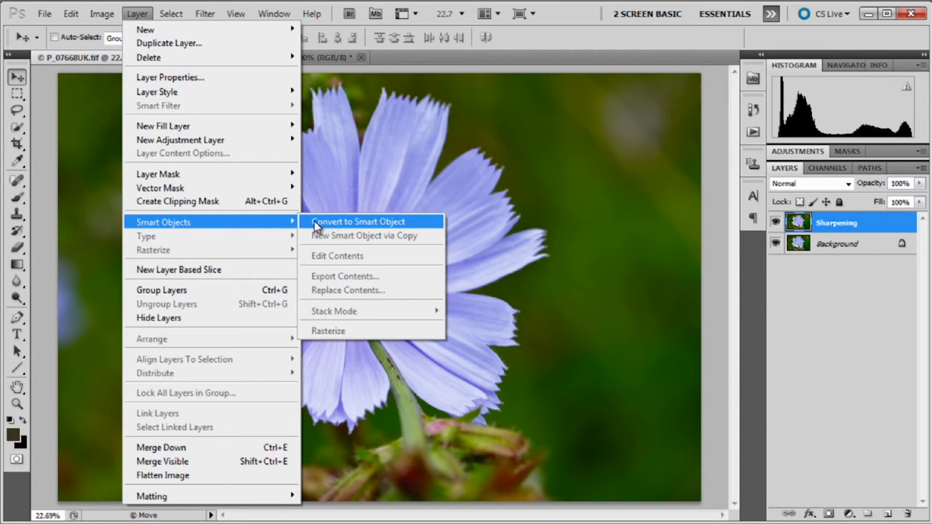
left_click(336, 223)
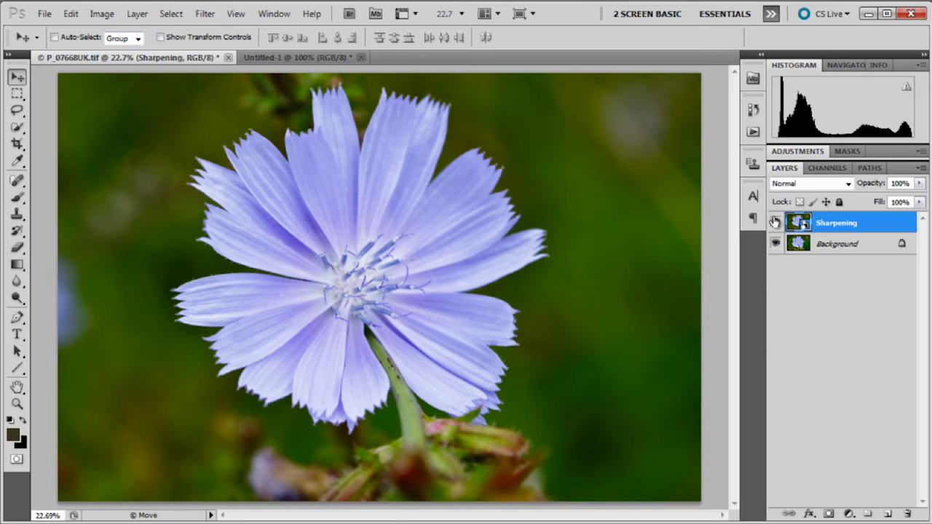
Step: Apply Filter > Other > High Pass with a 3.0 pixel radius to the Sharpening layer
left_click(206, 15)
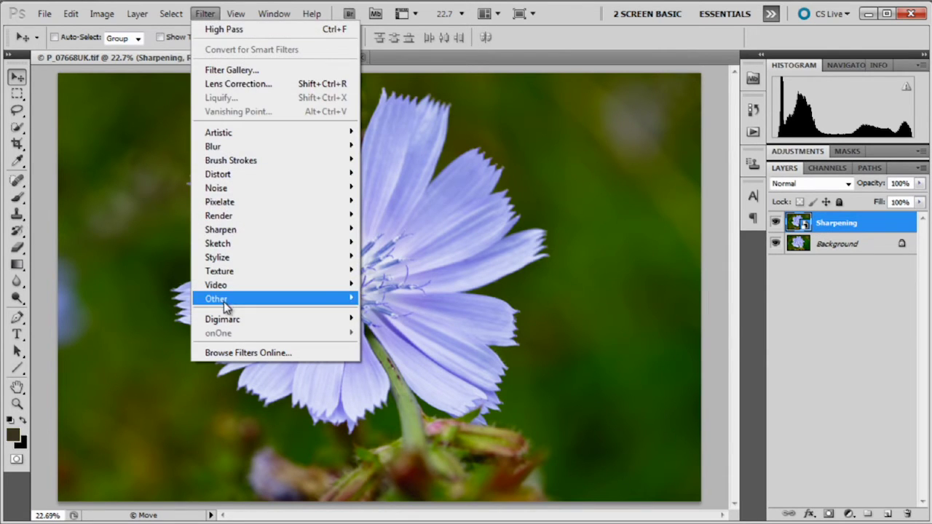
mouse_move(227, 303)
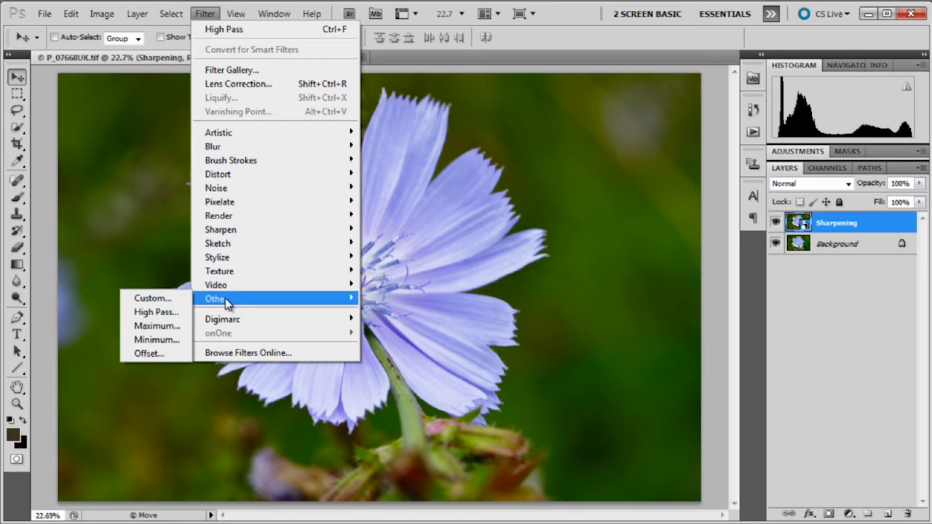
left_click(157, 312)
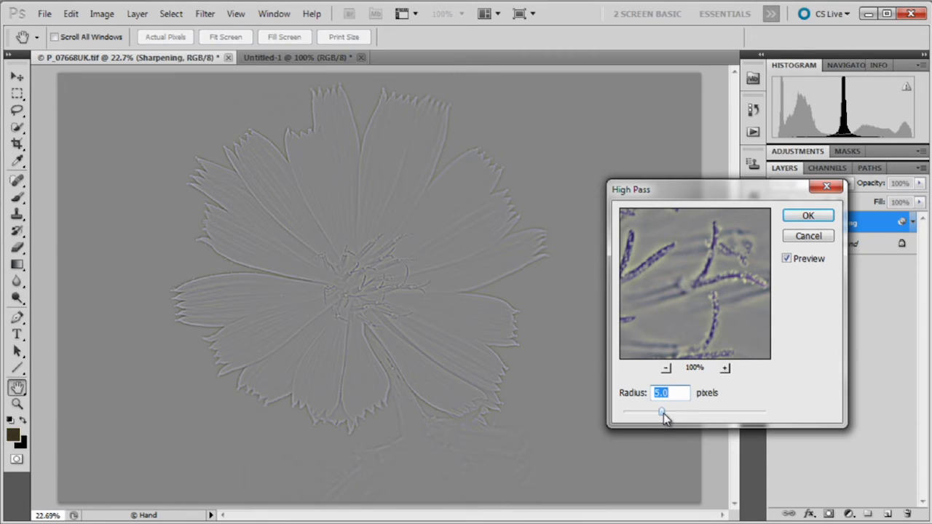
left_click_drag(662, 412, 654, 412)
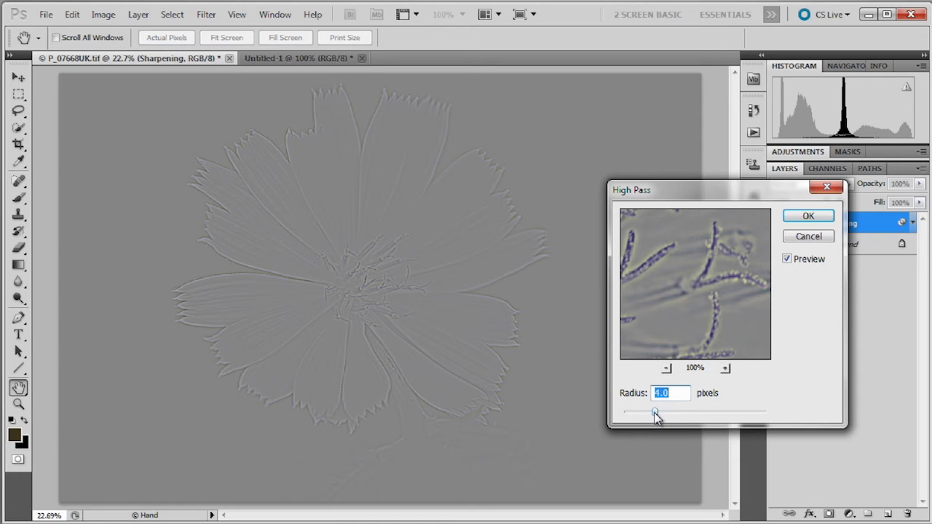
mouse_move(653, 413)
left_mouse_down()
mouse_move(748, 418)
mouse_move(646, 417)
left_mouse_up()
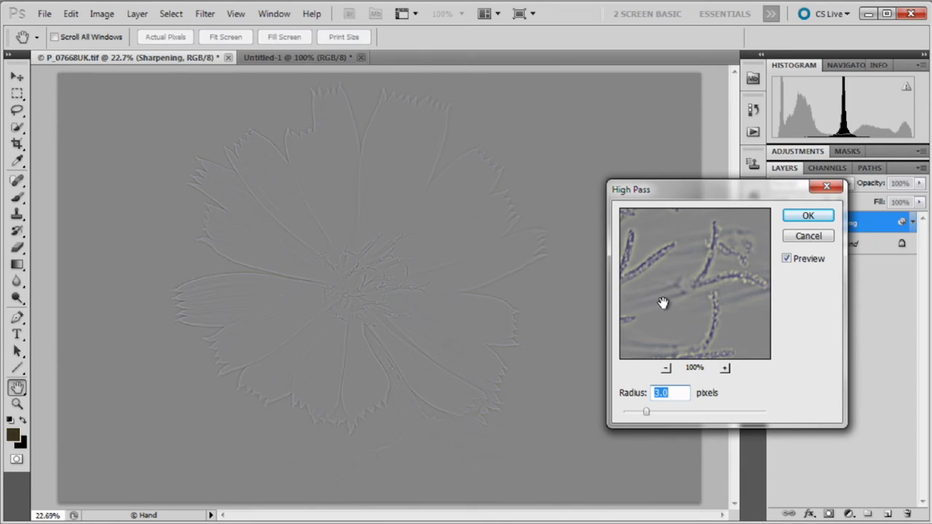
left_click(807, 218)
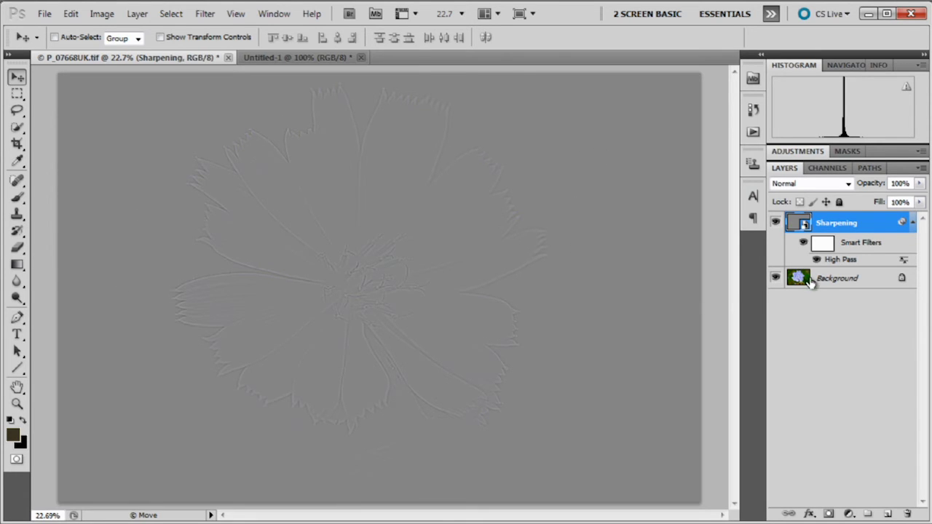
Step: Set the Sharpening layer's blend mode to Hard Light
left_click(832, 283)
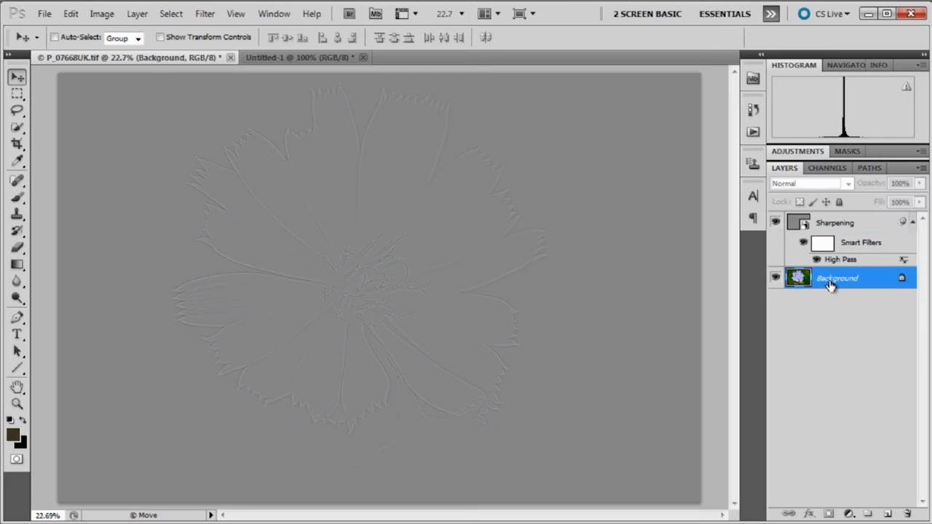
left_click(834, 223)
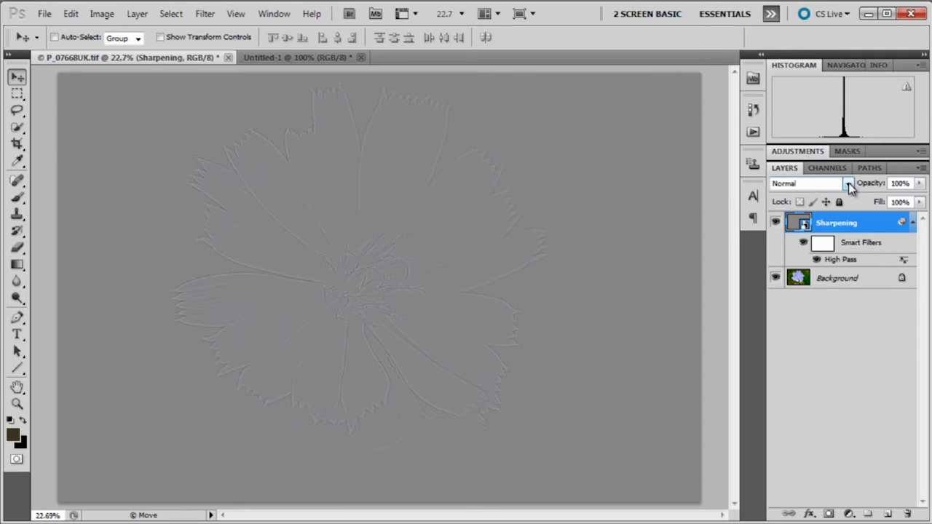
left_click(848, 185)
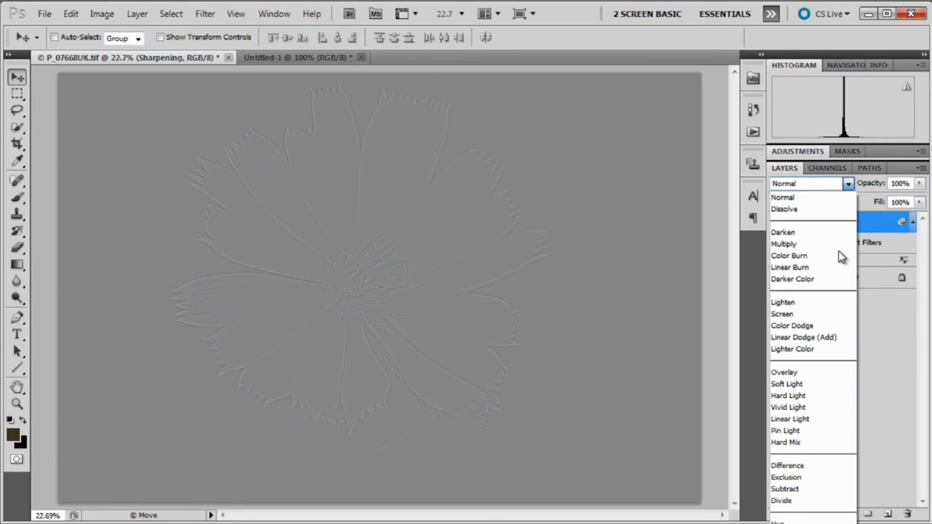
left_click(811, 402)
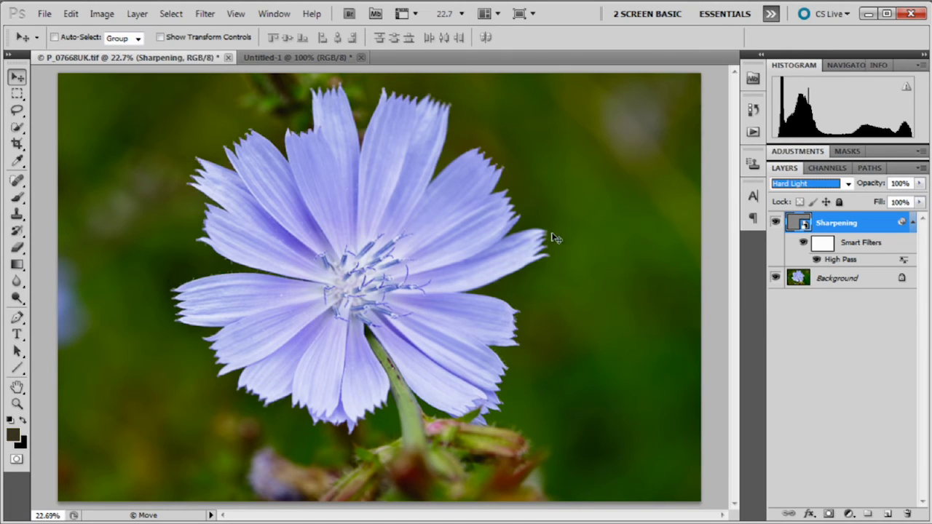
Step: Zoom the view to 50% and pan to the petals beside the flower centre
left_click(460, 14)
left_click(460, 49)
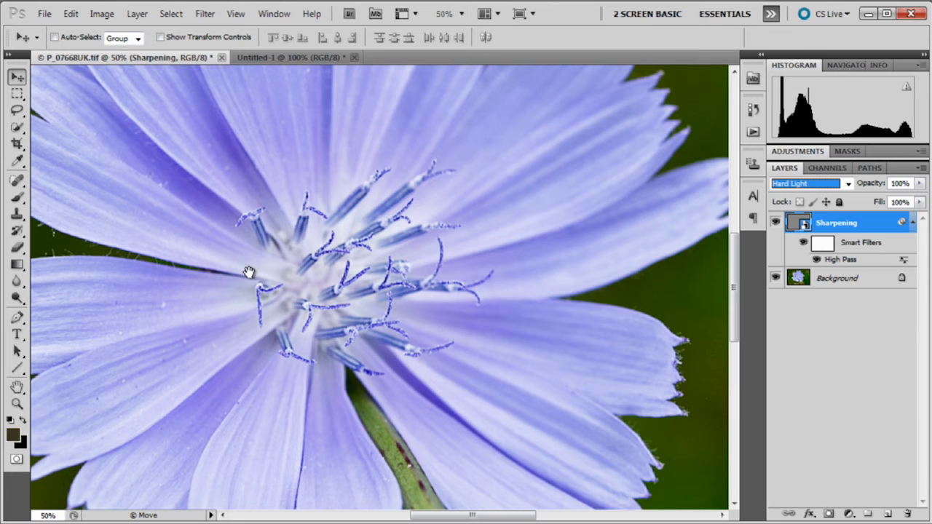
left_click_drag(249, 270, 452, 268)
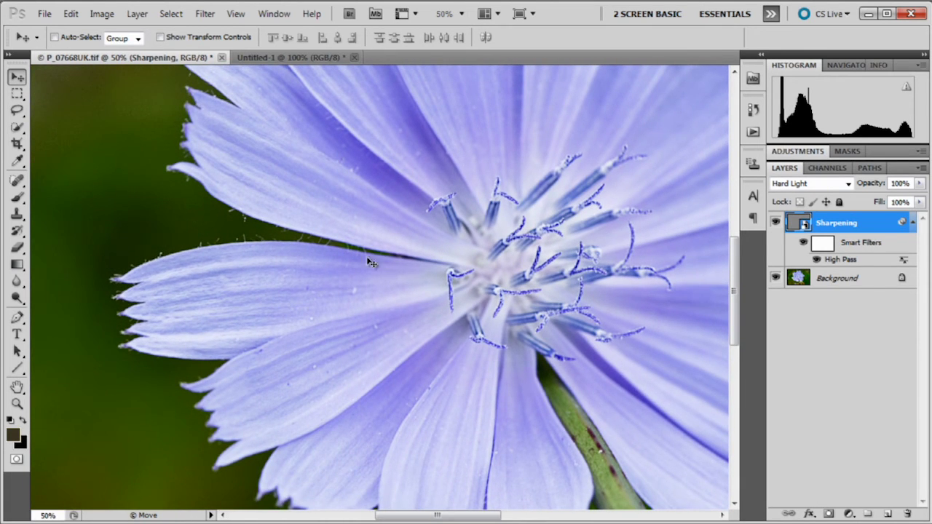
Step: Toggle the Sharpening layer's visibility off and on to compare, leaving it visible
left_click(776, 223)
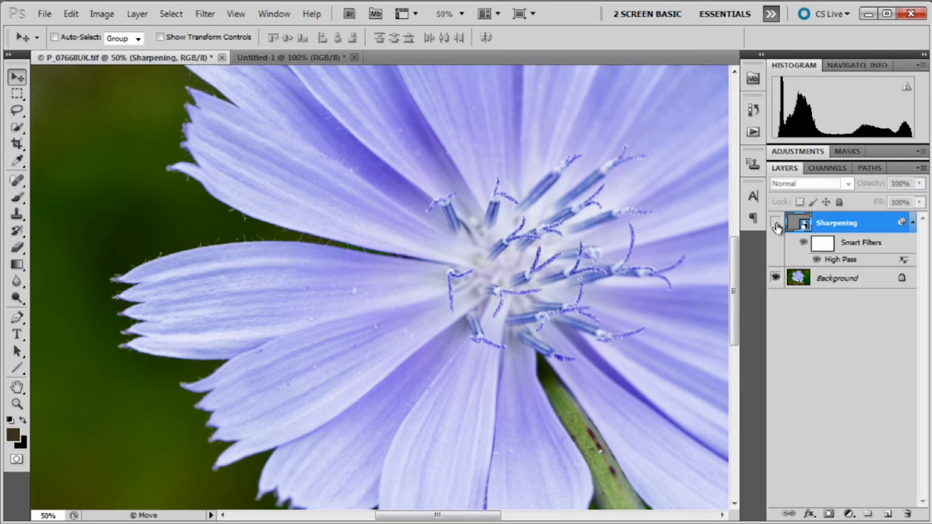
left_click(776, 222)
left_click(776, 222)
left_click(775, 223)
left_click(776, 223)
left_click(776, 223)
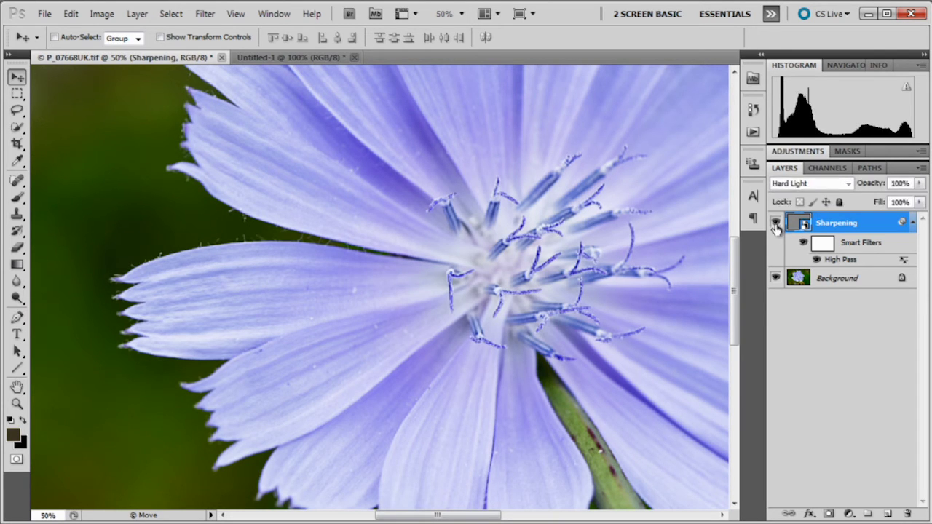
Step: Reopen the High Pass smart filter, test several radii, and apply 5.0 pixels
double_click(845, 260)
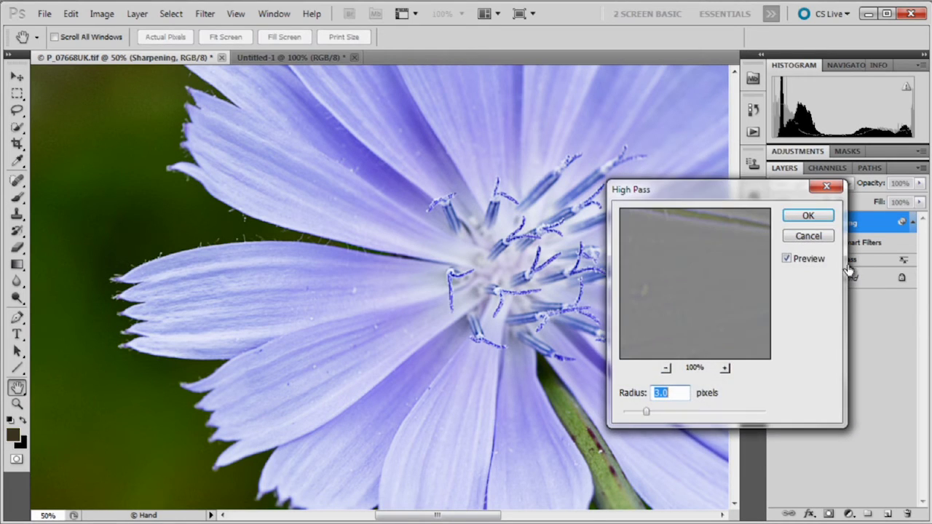
left_click_drag(646, 415, 665, 415)
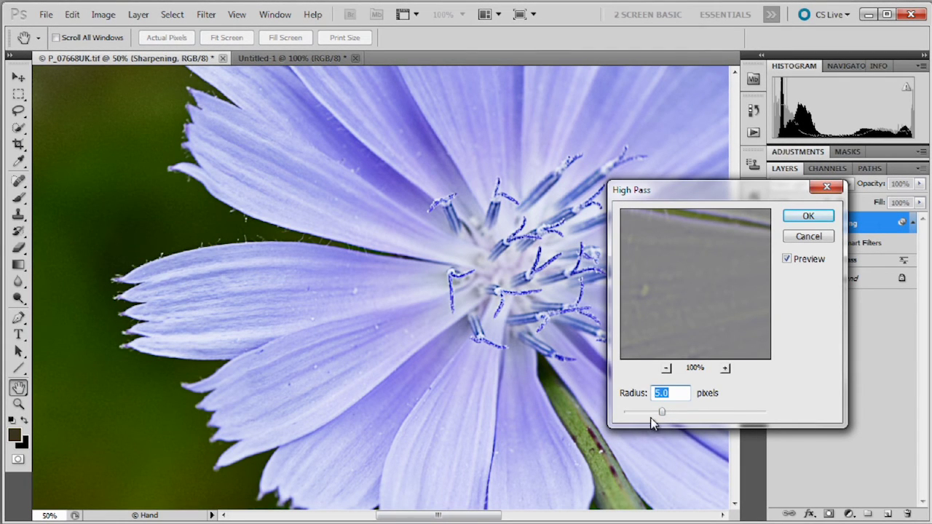
left_click_drag(663, 415, 641, 402)
left_click(808, 222)
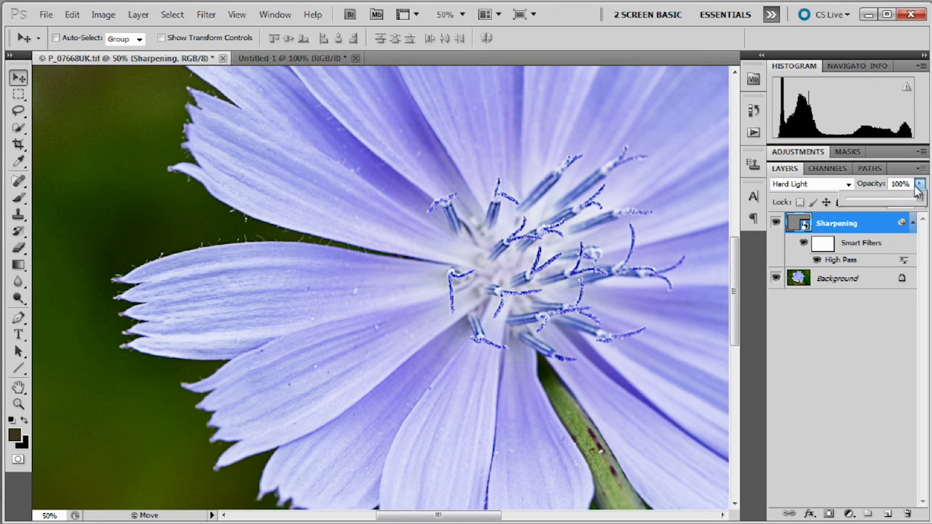
Step: Set the Sharpening layer's opacity to 70% with the Layers panel slider
left_click(919, 185)
left_click_drag(921, 204, 841, 204)
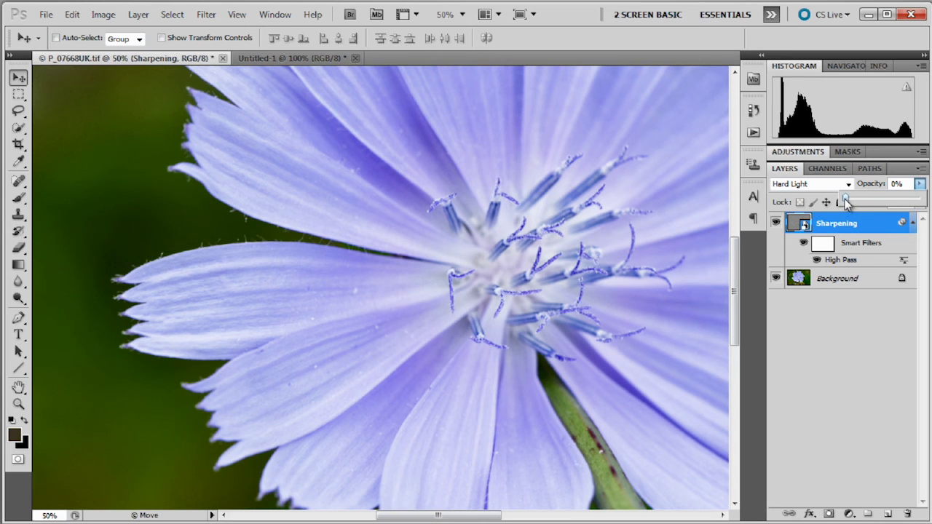
left_click_drag(844, 204, 899, 206)
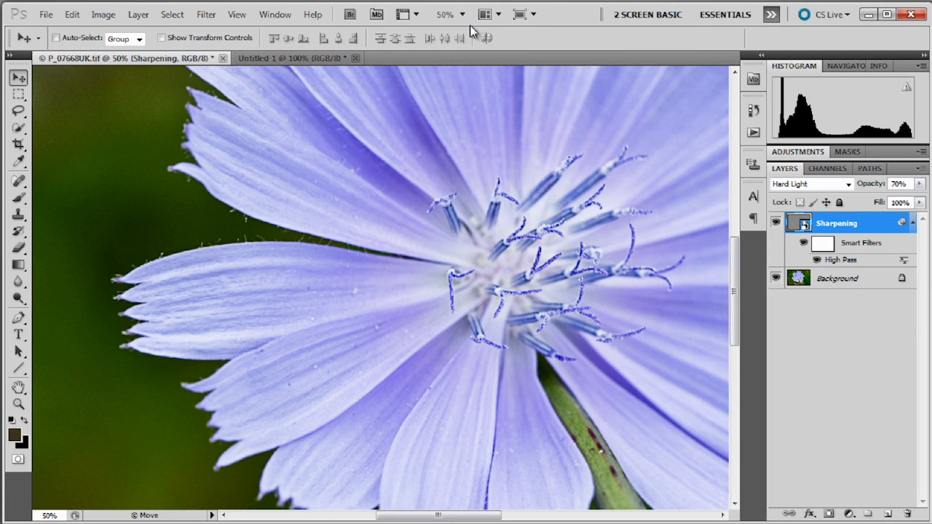
Step: Fit the image on screen with Ctrl+0 and toggle the Sharpening layer off and on
key("ctrl+0")
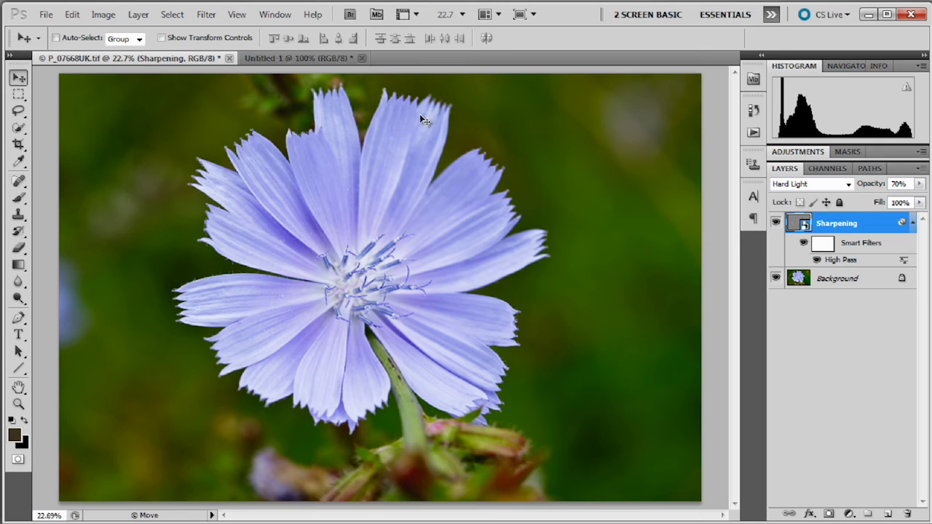
left_click(776, 226)
left_click(776, 227)
left_click(776, 226)
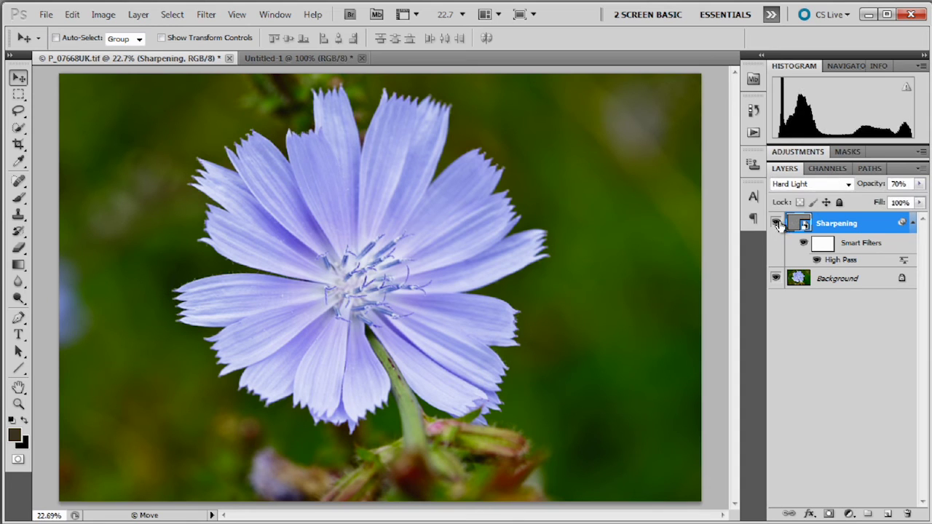